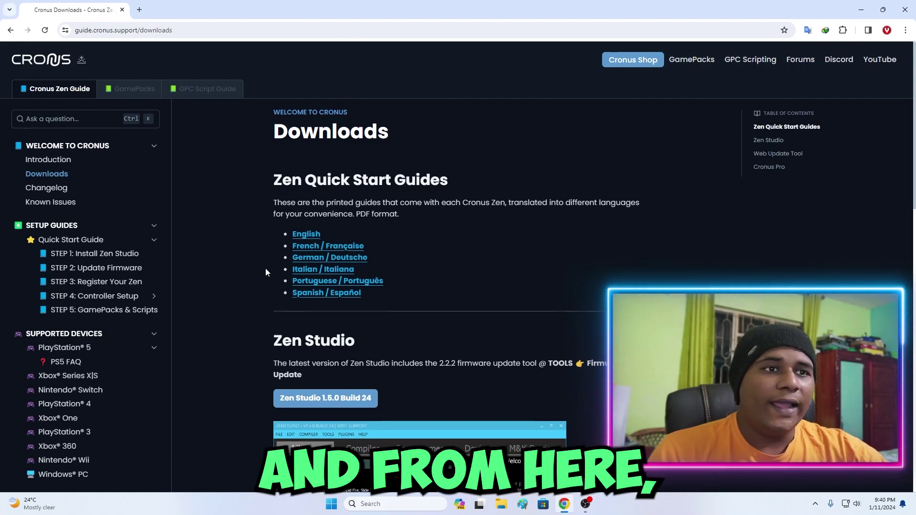
Download the Zen Studio 1.5.0 Build 24 installer from the Cronus downloads page.
scroll(265, 269, down, 3)
drag(272, 197, 329, 194)
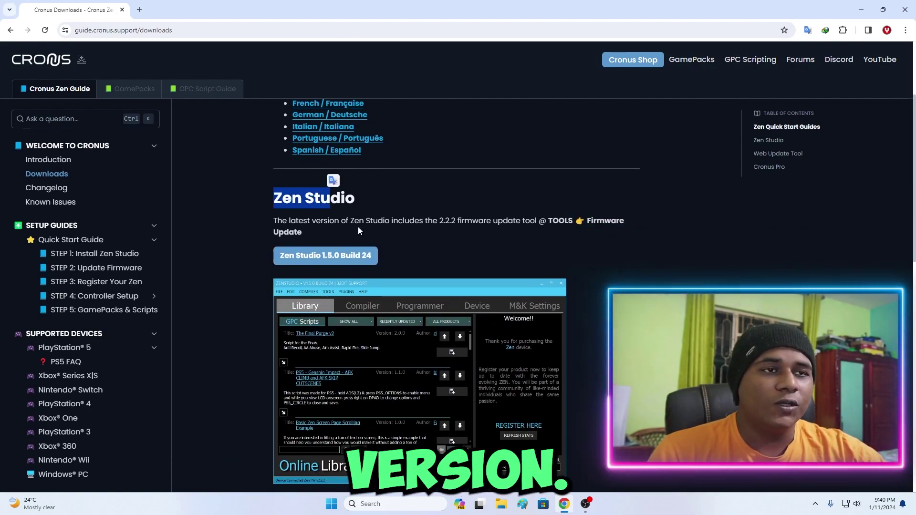
click(333, 262)
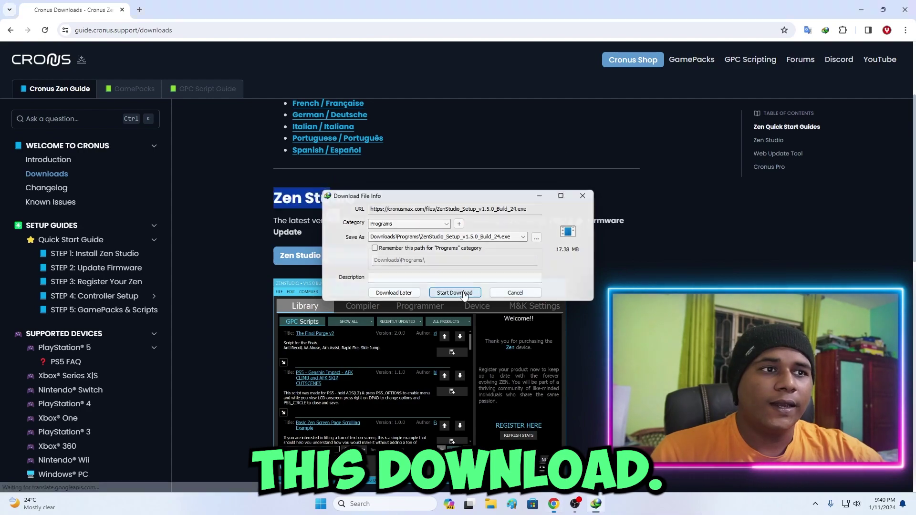
click(455, 292)
scroll(260, 247, down, 1)
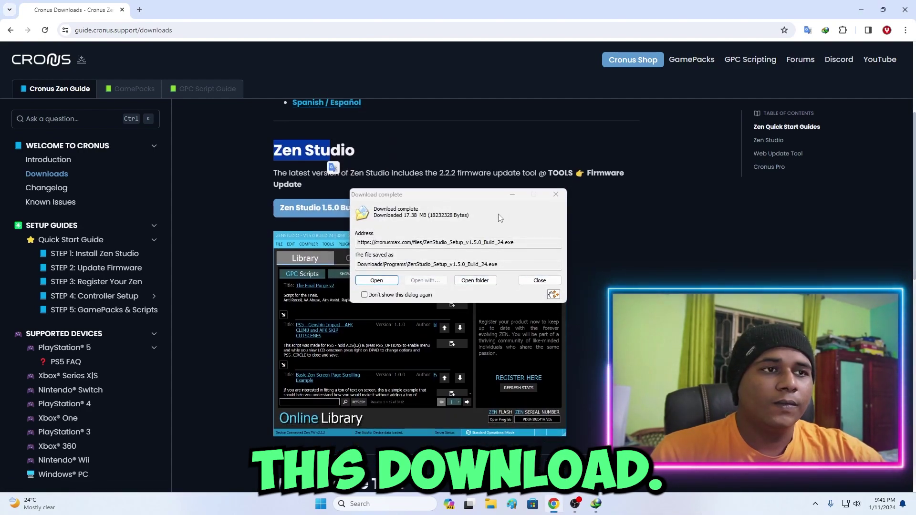
Open the Collective Minds Web Update Tool v0.9b in the browser and connect it to the Cronus ZEN.
scroll(230, 248, down, 6)
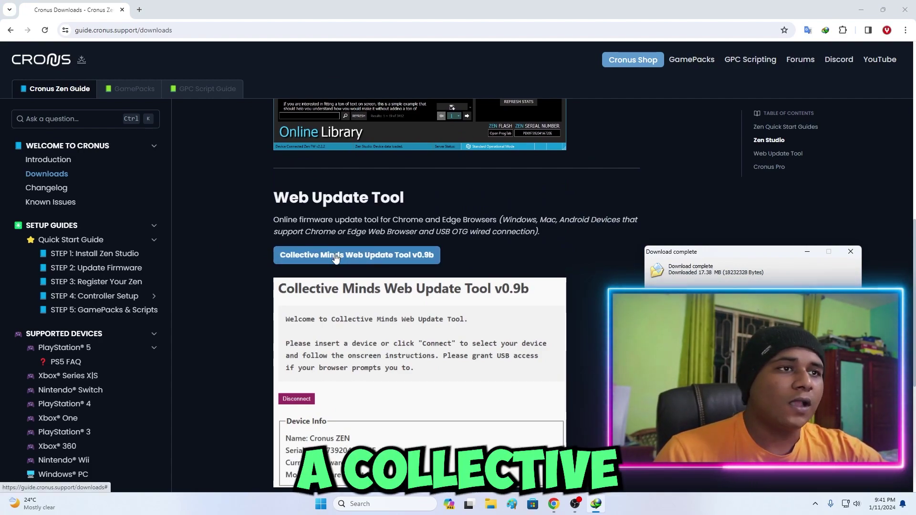
click(405, 259)
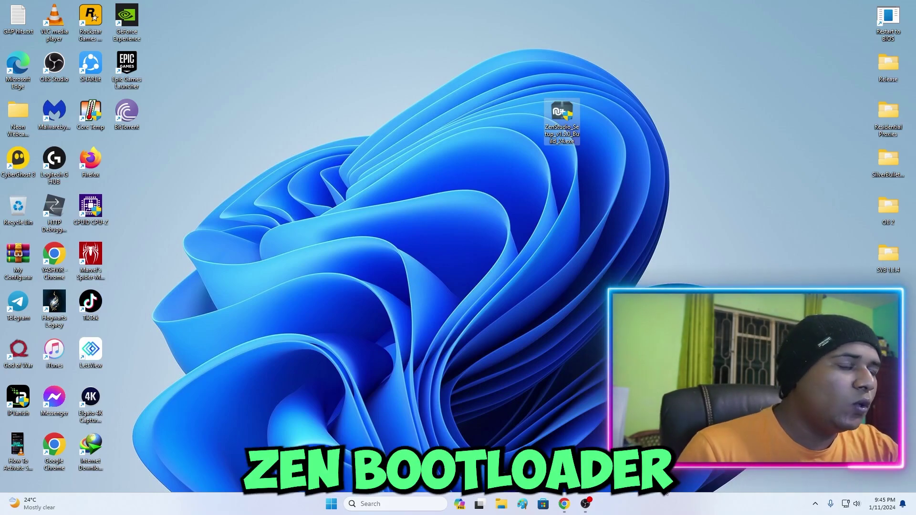
click(569, 505)
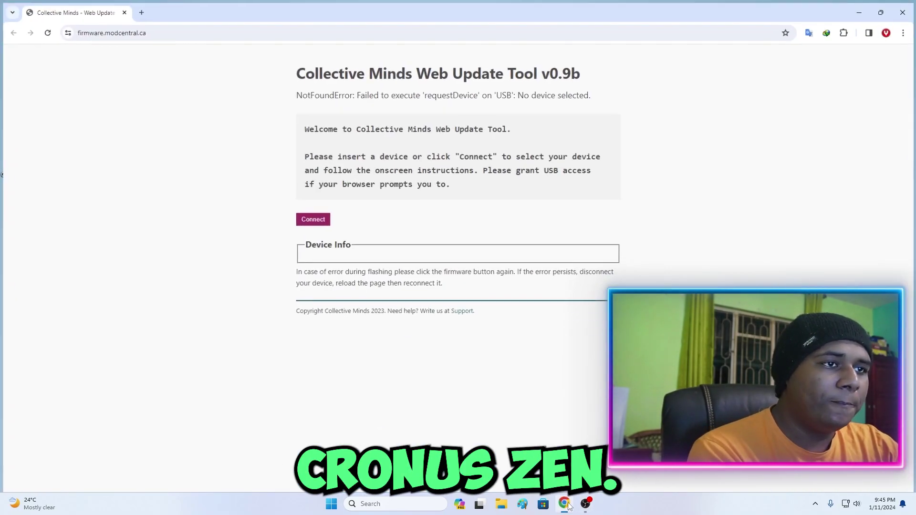
click(308, 219)
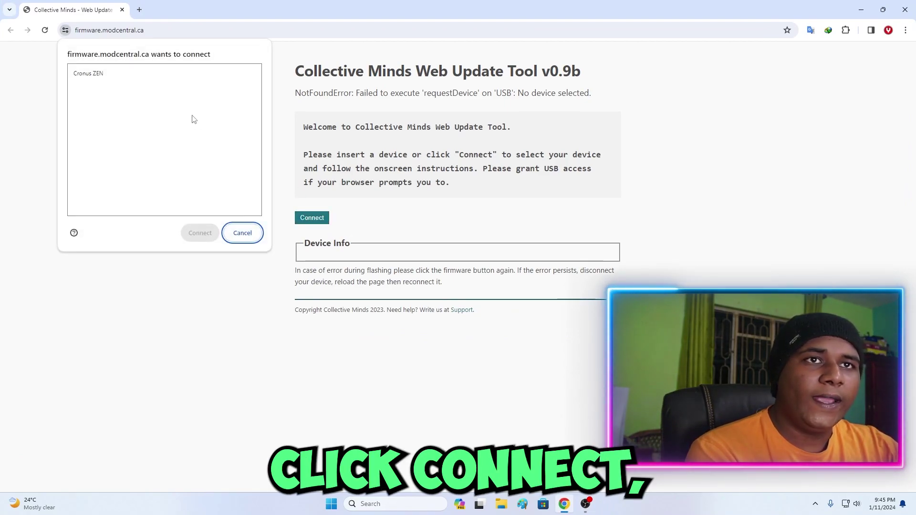
click(97, 77)
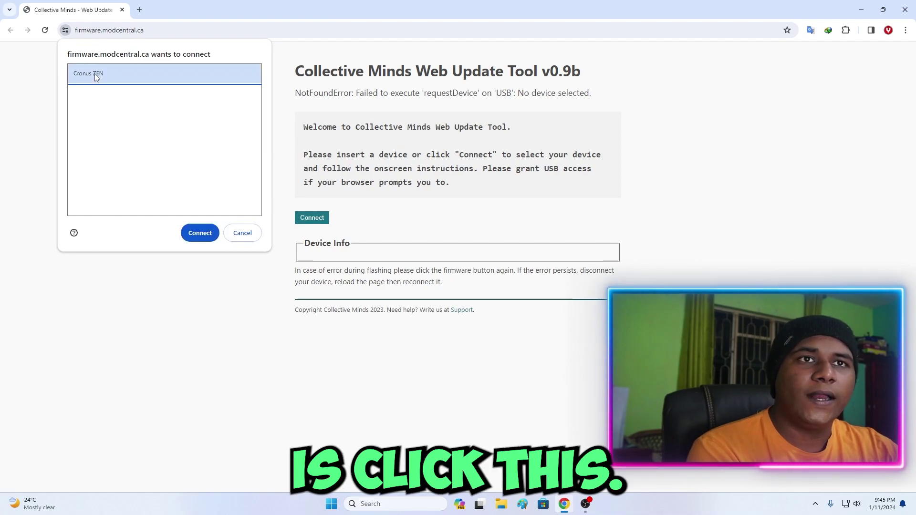
click(196, 240)
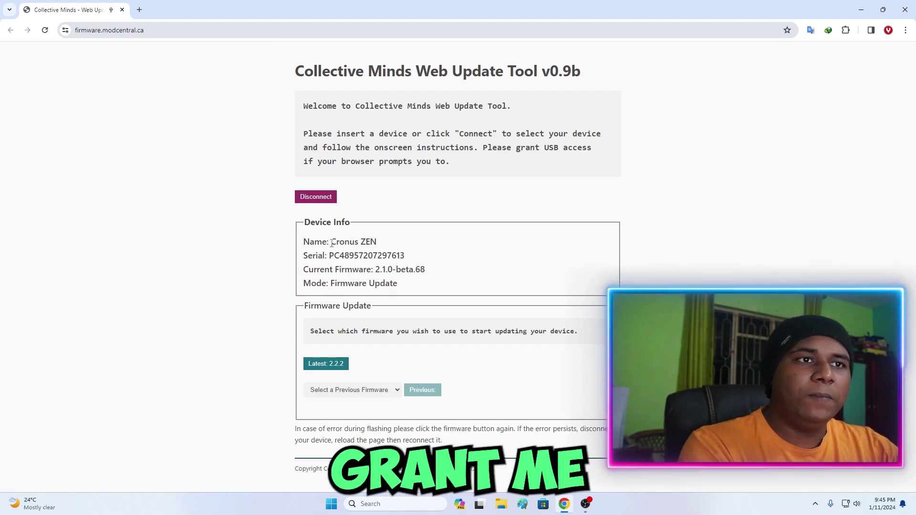
Check the device info, update the Cronus ZEN to the latest firmware 2.2.2, and close the update tool.
drag(332, 242, 378, 244)
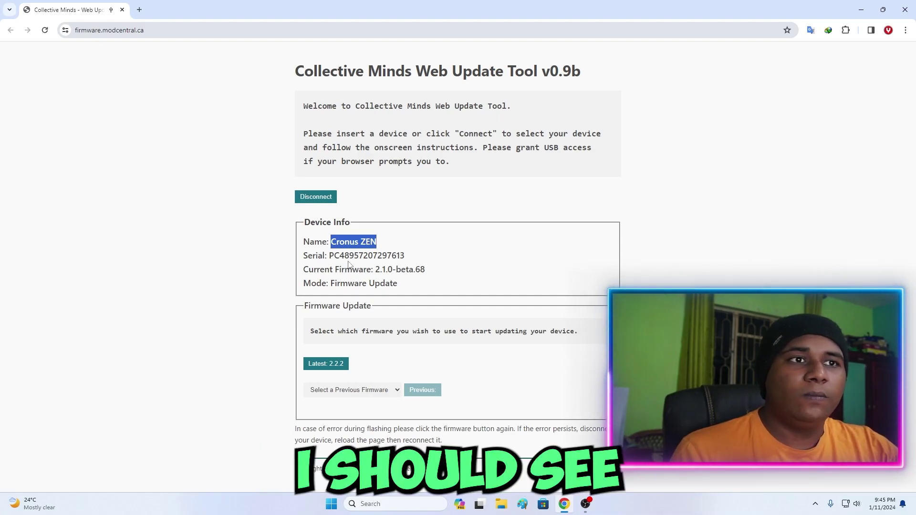
drag(331, 256, 419, 270)
click(367, 256)
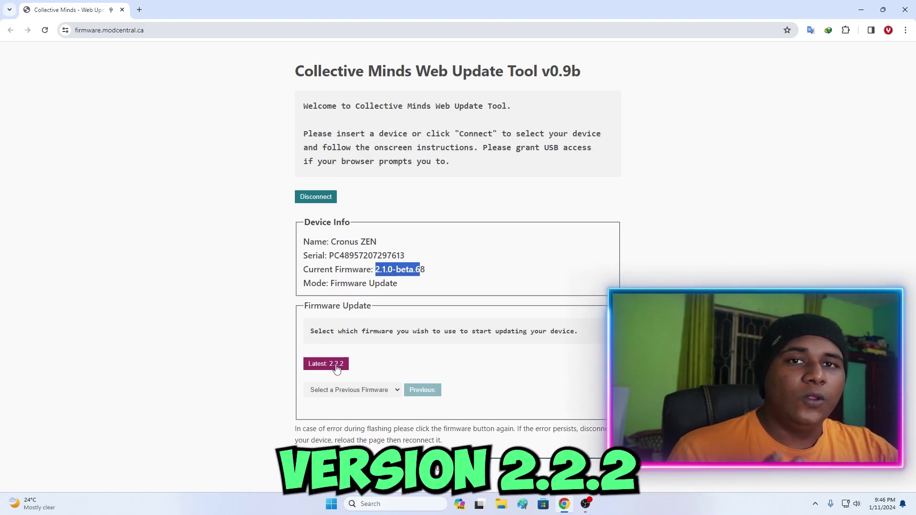
click(369, 390)
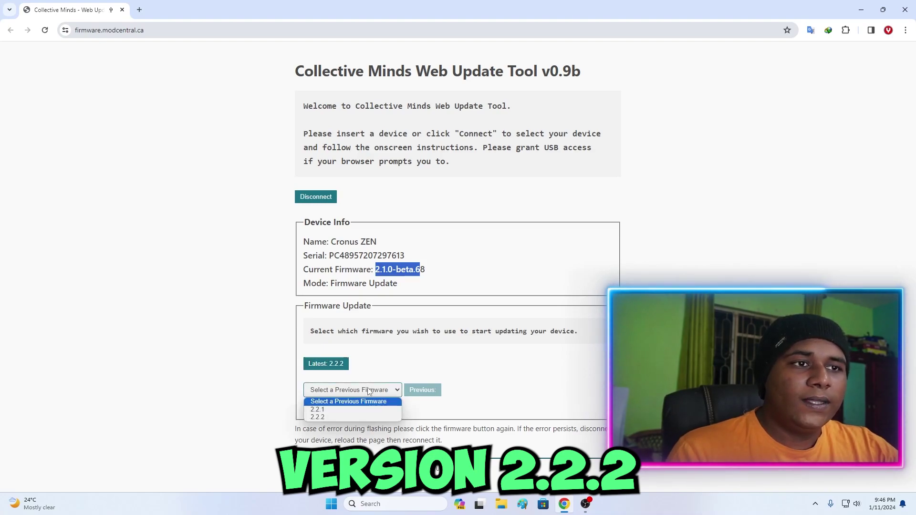
click(368, 390)
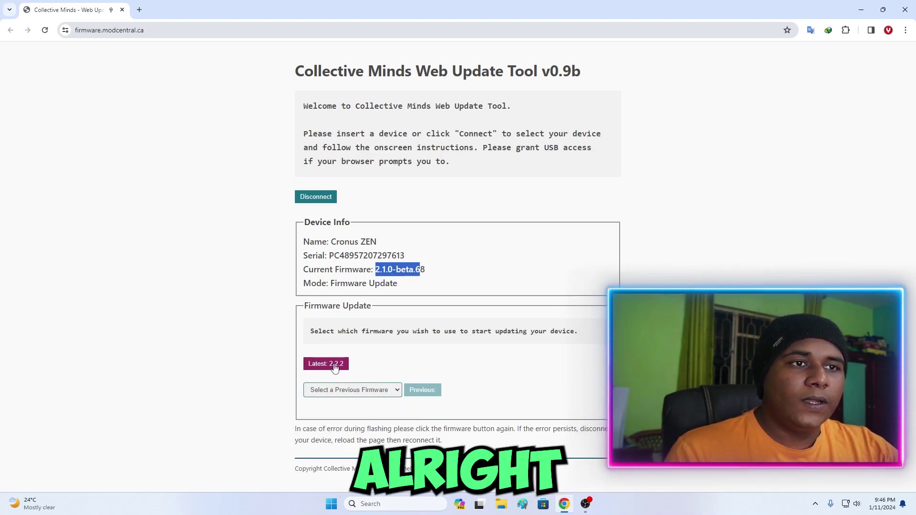
click(328, 364)
scroll(266, 368, down, 1)
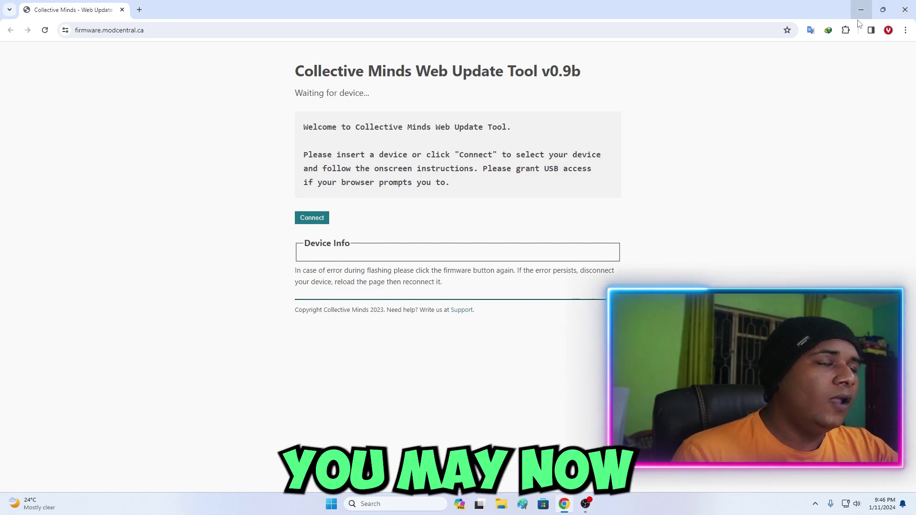
click(905, 9)
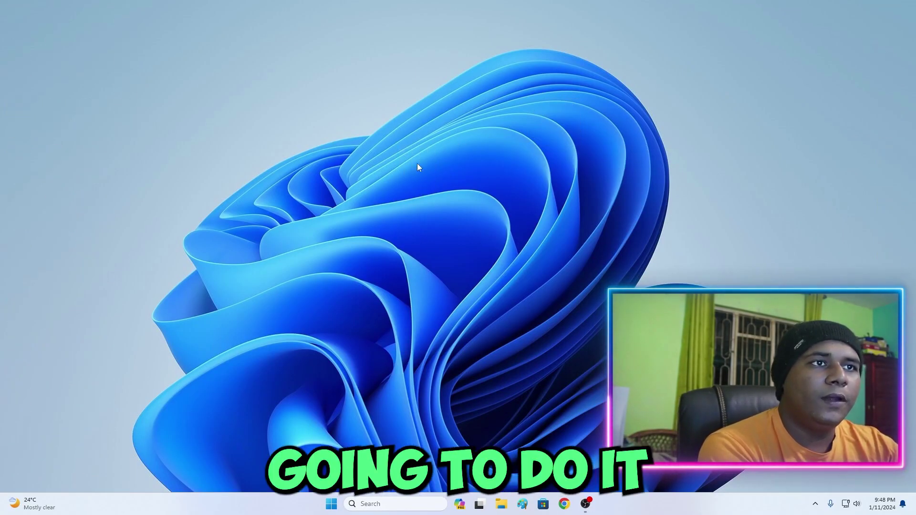
Run the Zen Studio v1.5.0.24 setup file from the desktop as administrator and complete the installation.
right_click(418, 164)
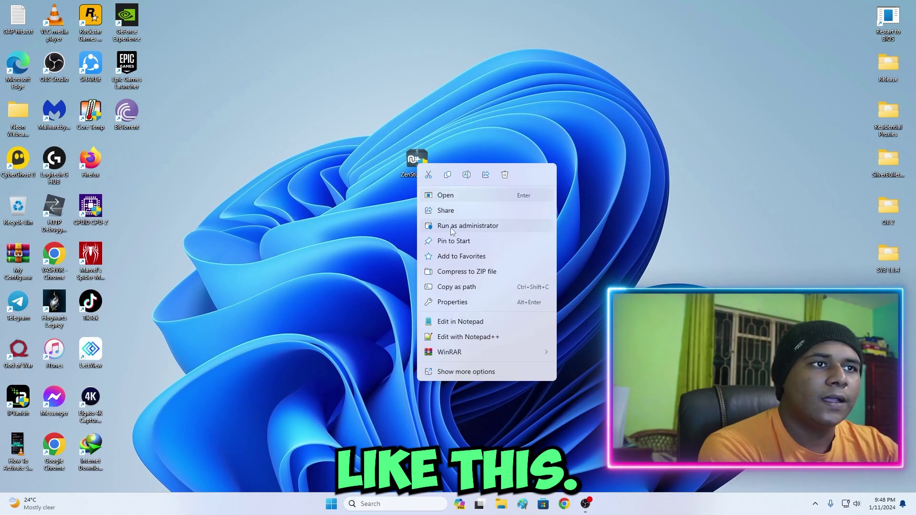
right_click(410, 163)
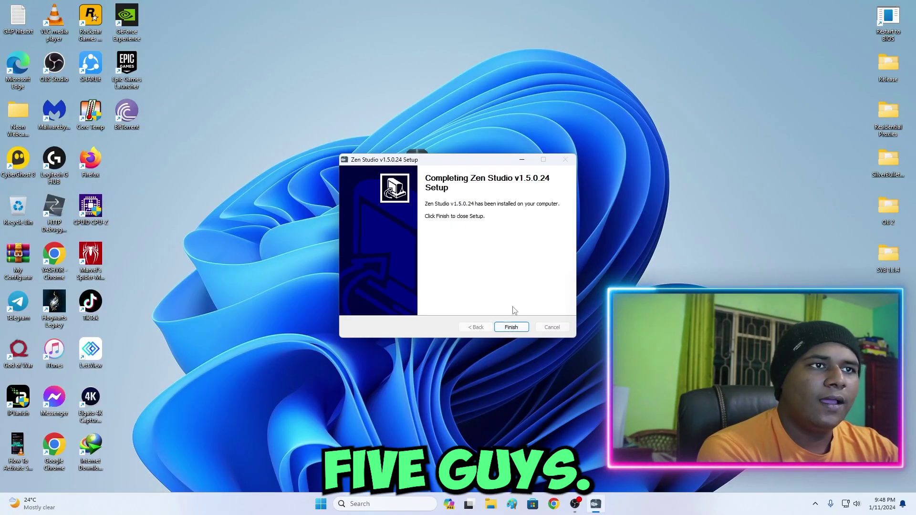
click(508, 325)
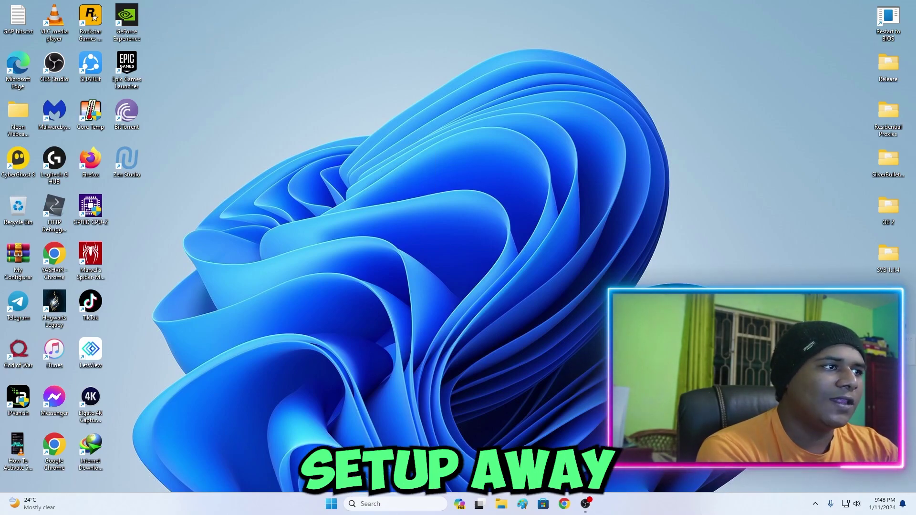
Launch Zen Studio from its desktop shortcut and reposition its window on the desktop.
drag(127, 160, 491, 214)
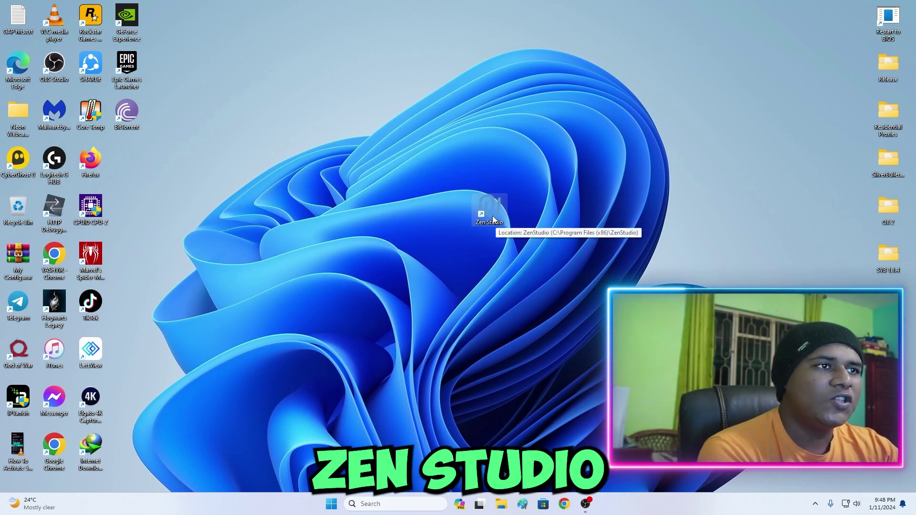
drag(487, 207, 127, 155)
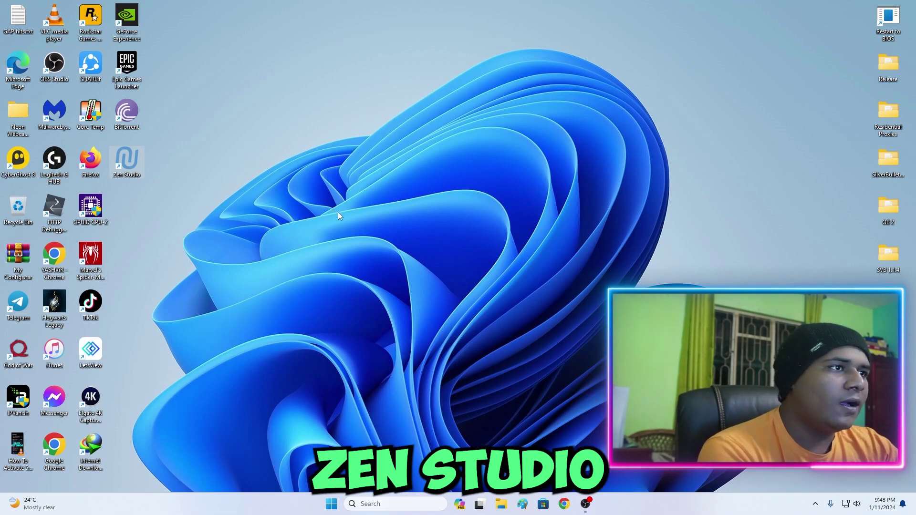
key(Return)
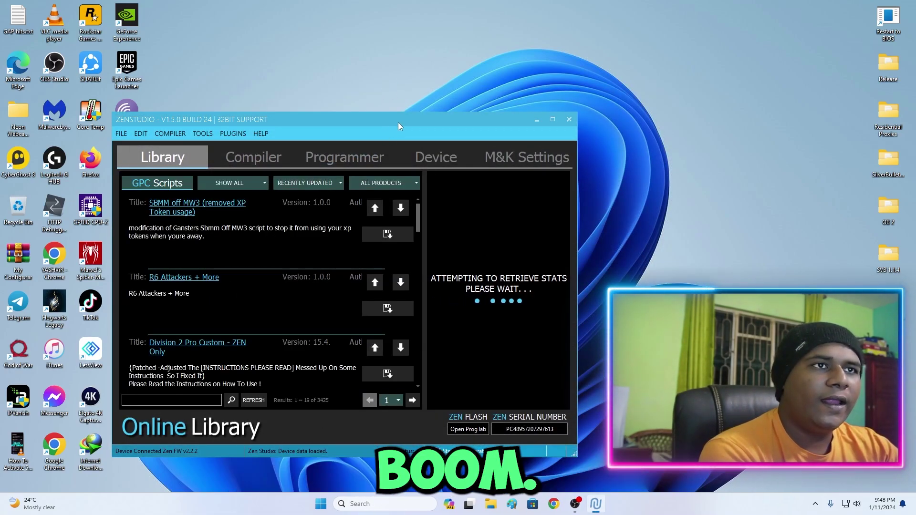
drag(397, 122, 519, 78)
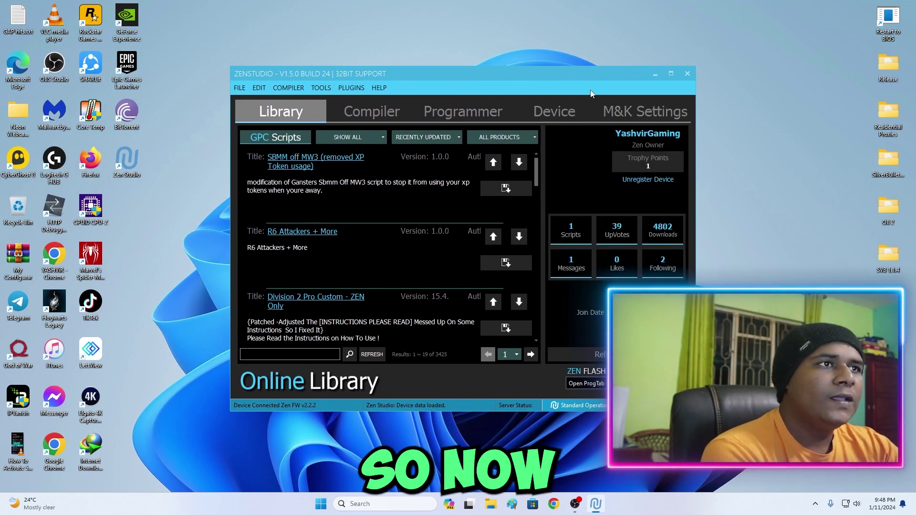
drag(583, 78, 492, 58)
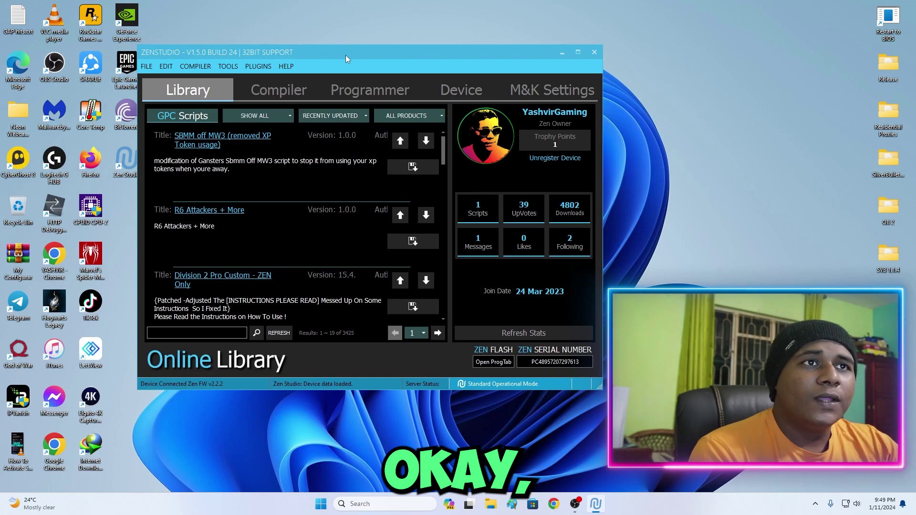
drag(346, 56, 362, 37)
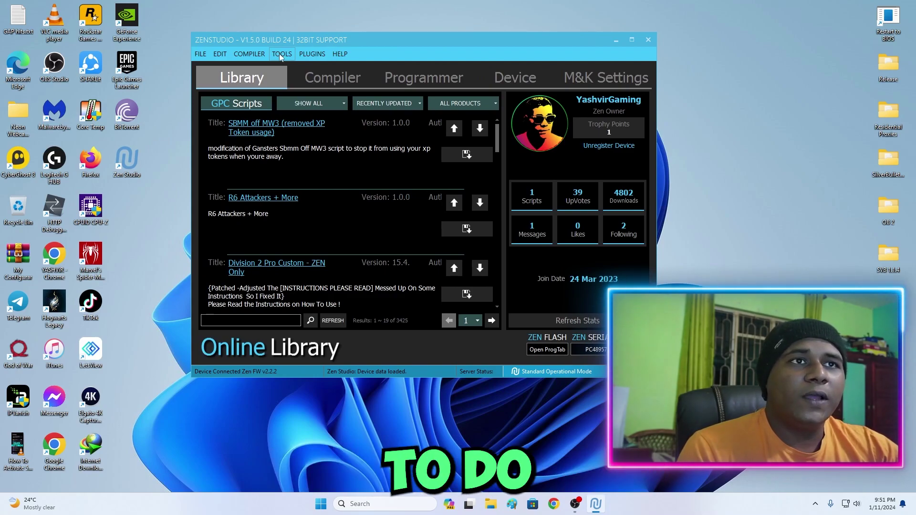
Reset ZenStudio and confirm the full restore and restart.
click(280, 54)
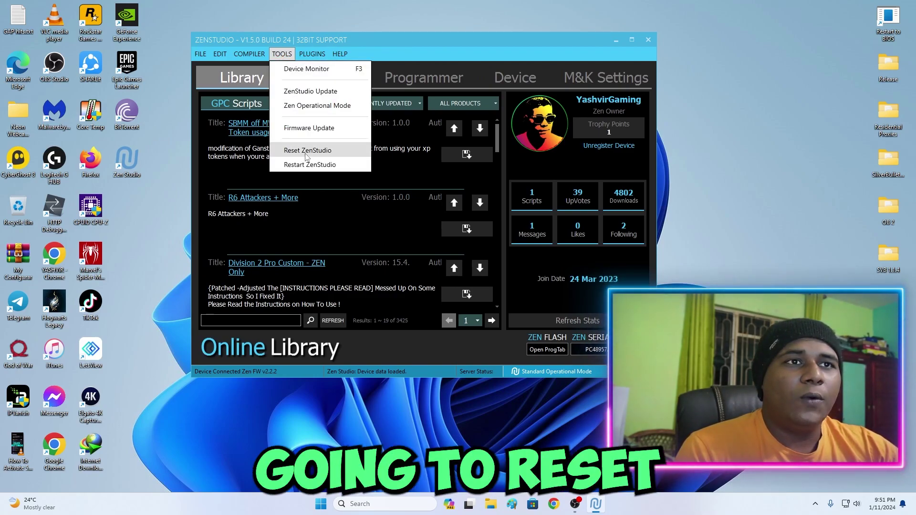
click(307, 151)
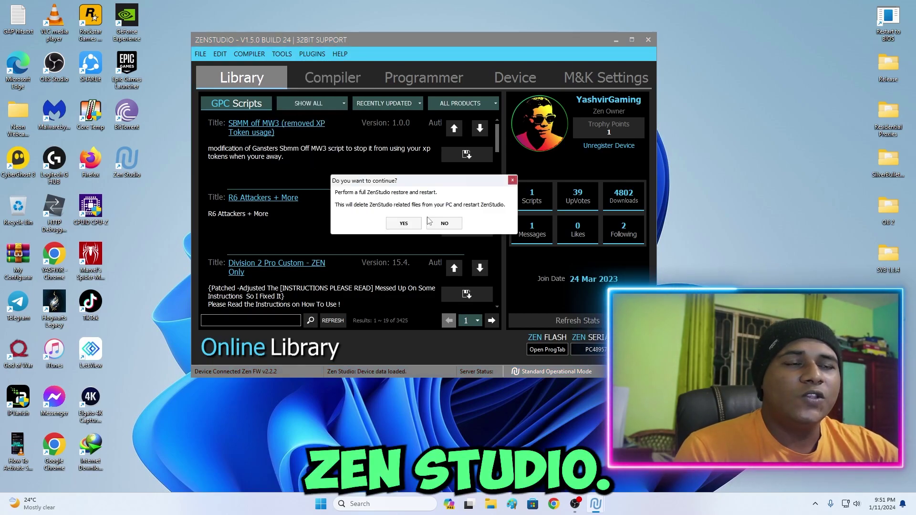
click(404, 223)
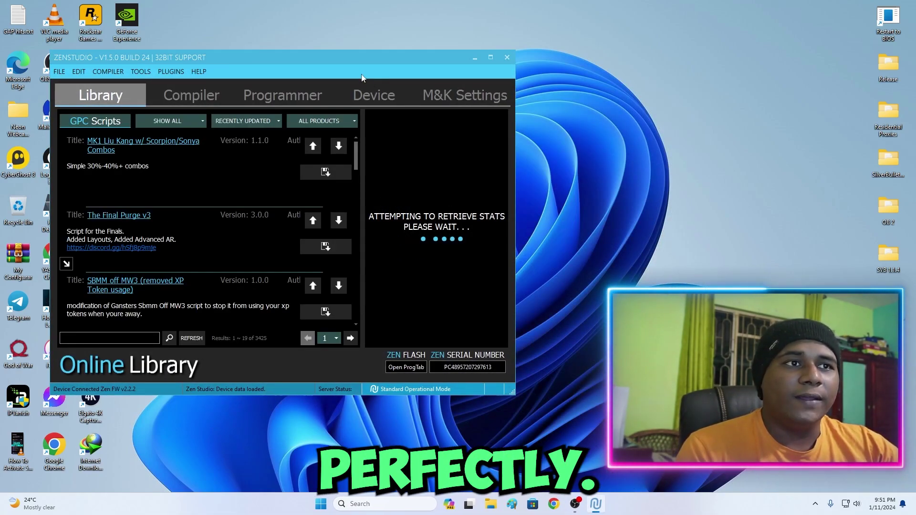
Erase the memory slots of the Zen device and also clean up the slots in Zen Studio.
click(374, 95)
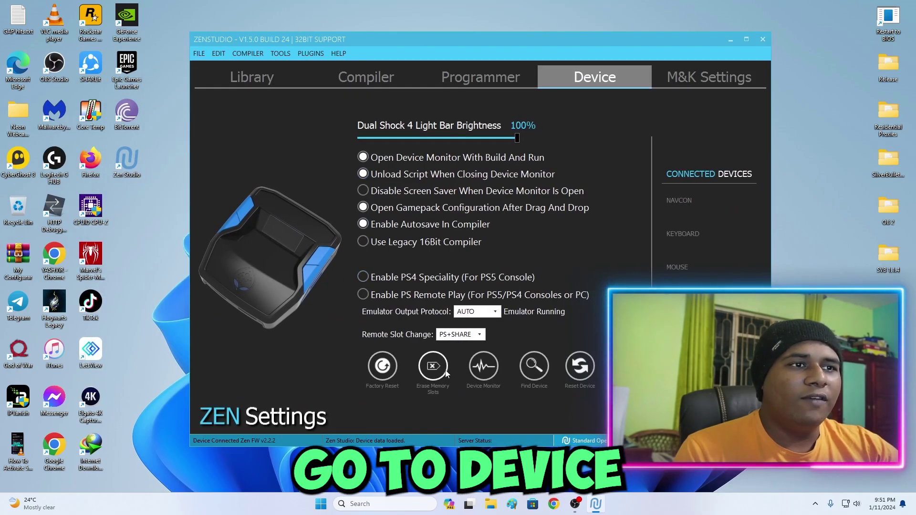
click(446, 373)
click(511, 281)
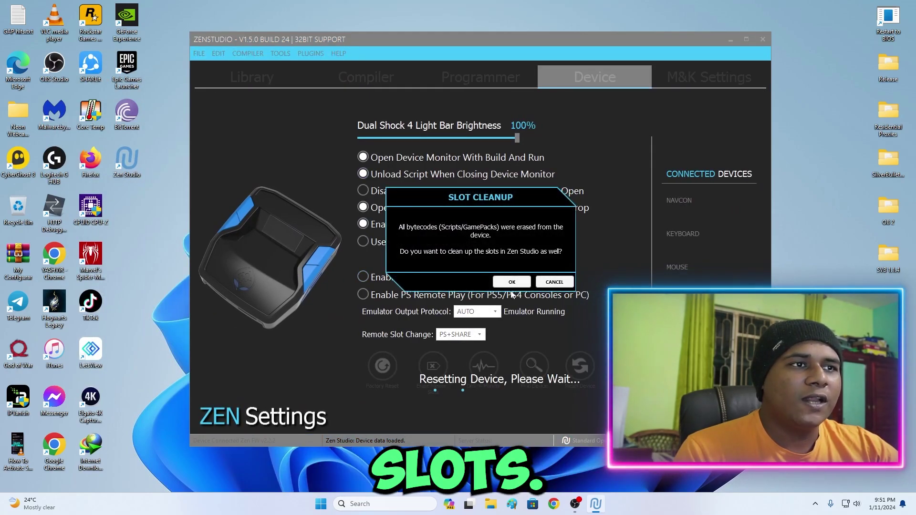
click(512, 284)
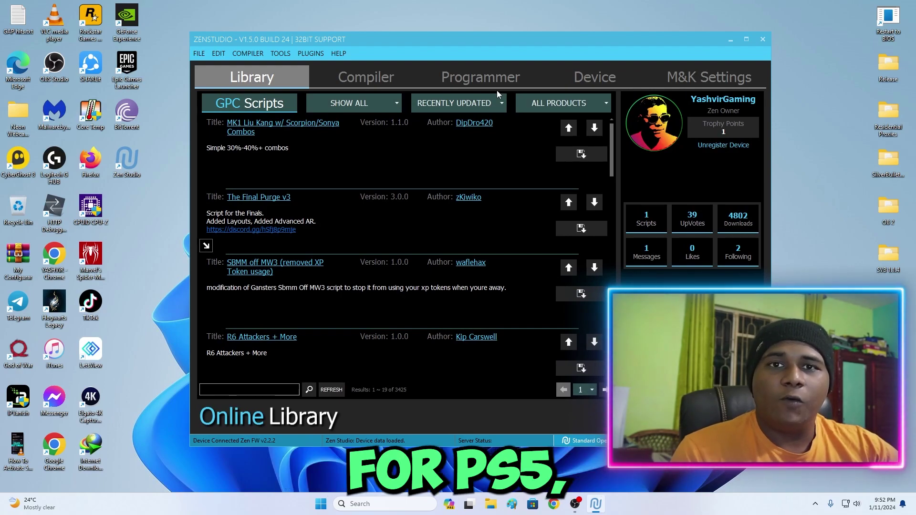
Set the device's Emulator Output Protocol to PLAYSTATION 5.
click(580, 83)
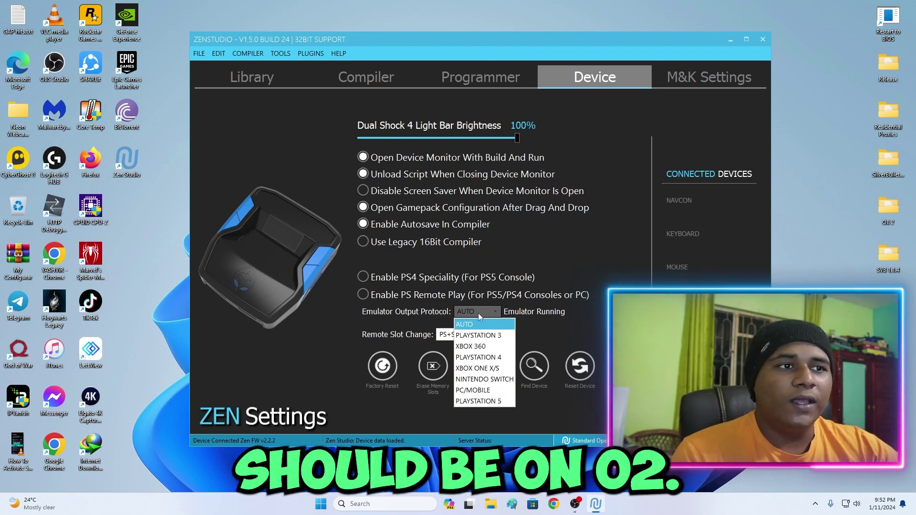
click(478, 313)
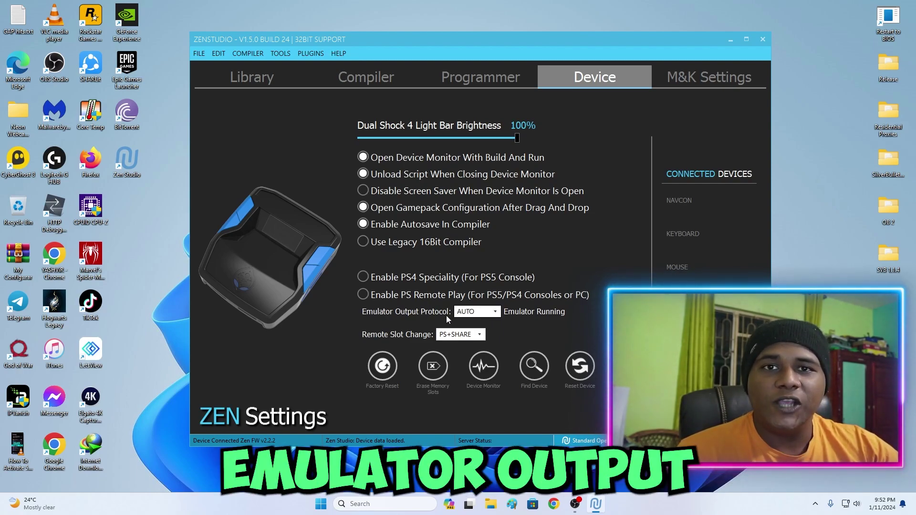
click(479, 313)
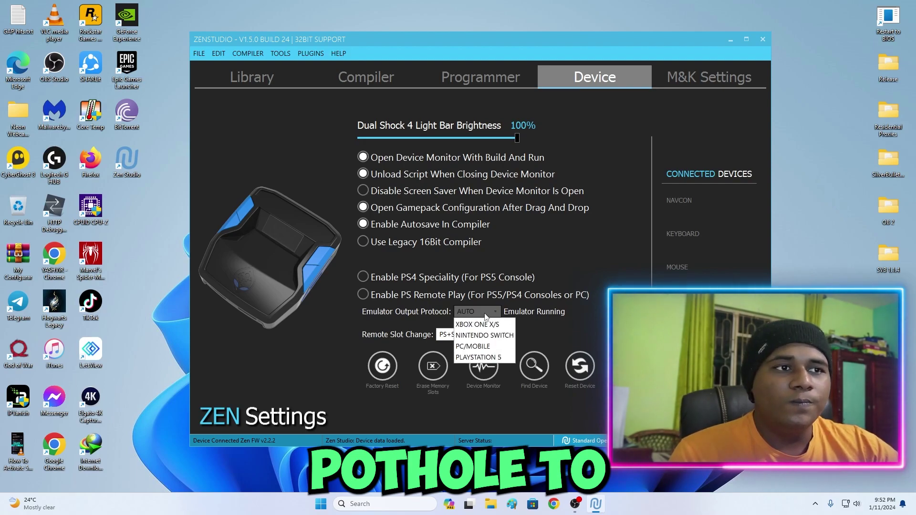
click(486, 404)
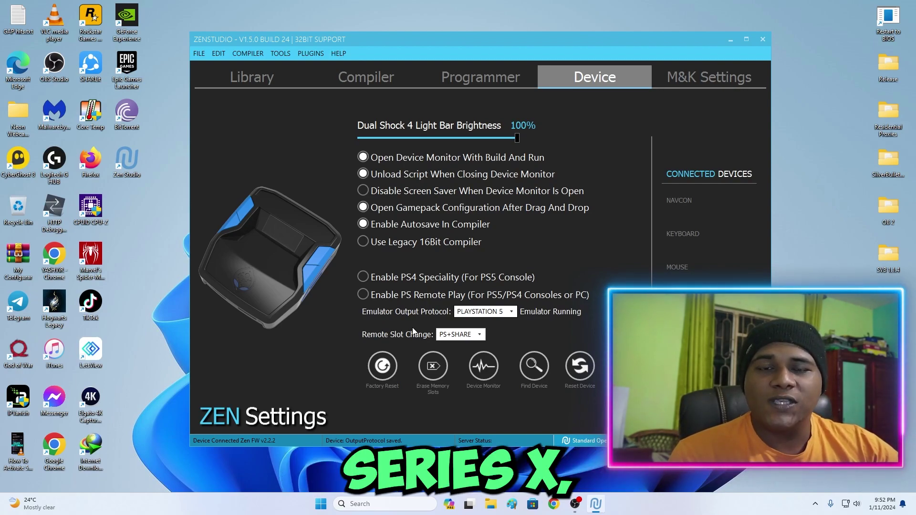
Open the available choices for the Emulator Output Protocol in the device settings.
click(486, 312)
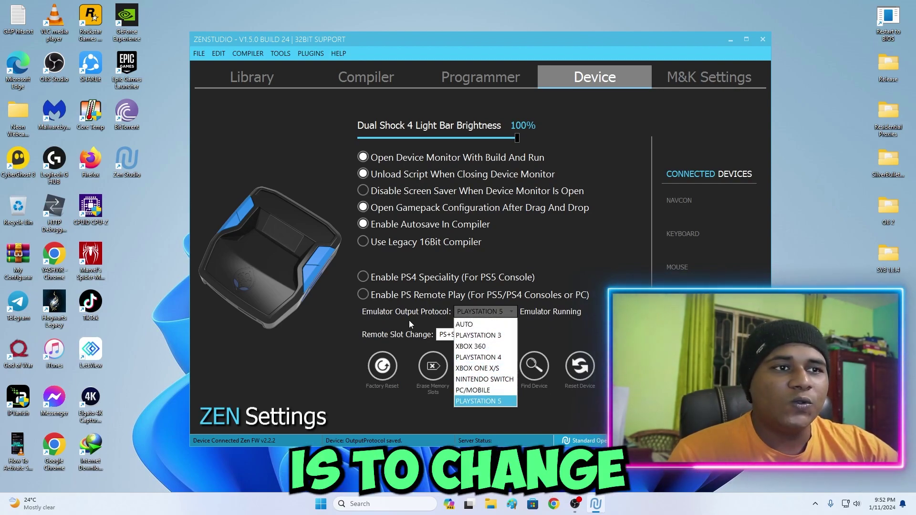